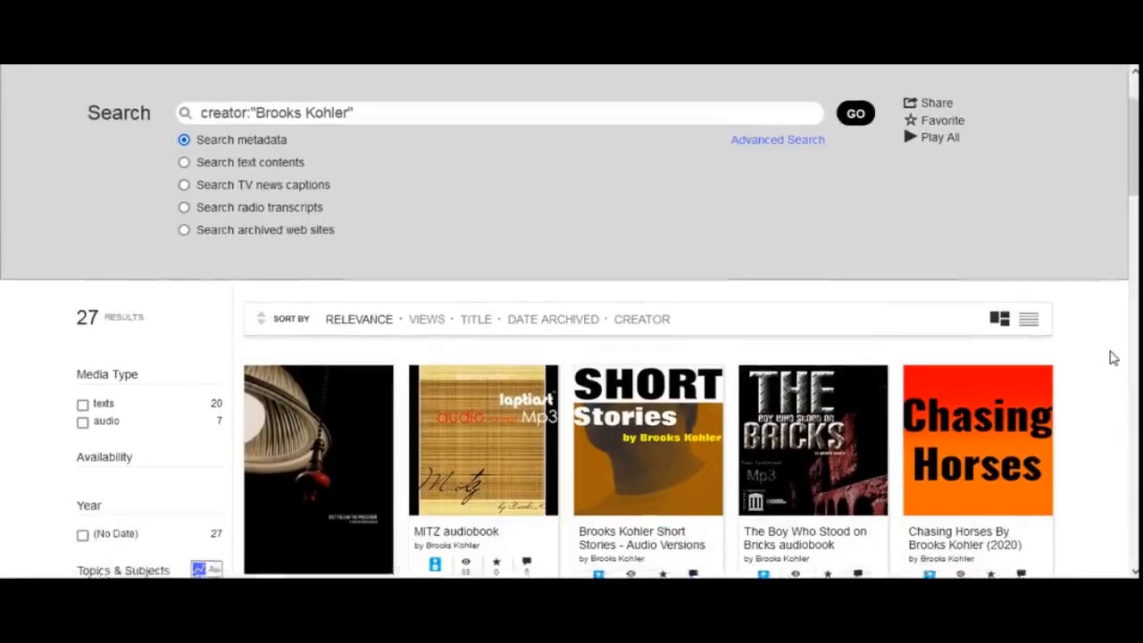
pyautogui.scroll(-5, 1111, 357)
pyautogui.scroll(-3, 1116, 361)
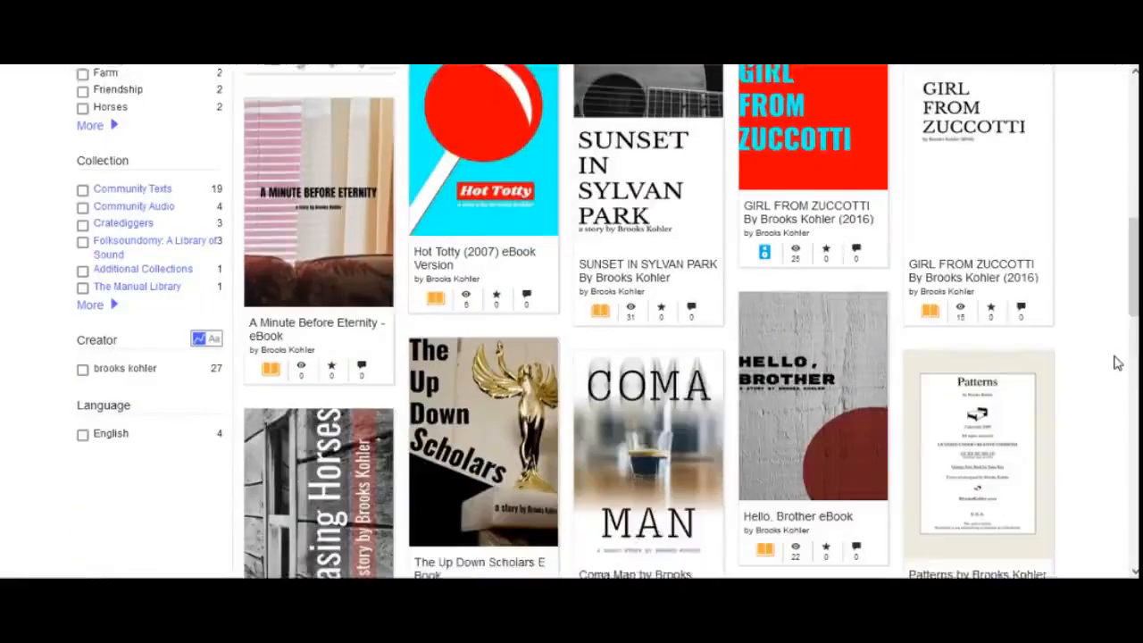
pyautogui.scroll(-3, 1117, 361)
pyautogui.scroll(-2, 1118, 362)
pyautogui.scroll(-2, 1119, 362)
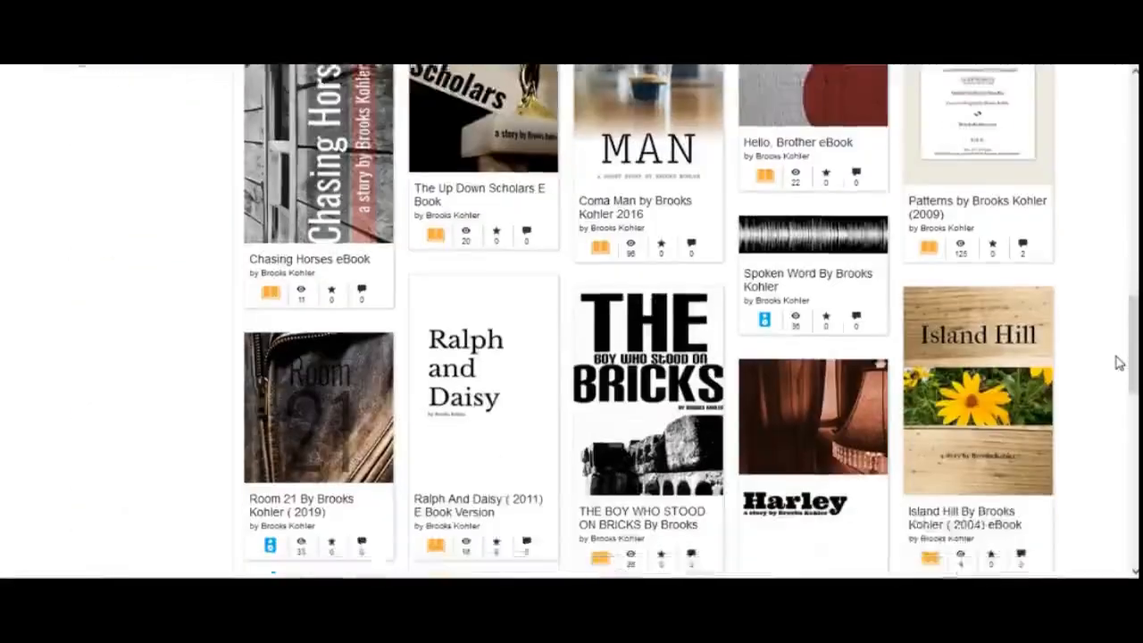
pyautogui.scroll(-2, 1119, 362)
pyautogui.scroll(-2, 1119, 362)
pyautogui.scroll(-1, 1119, 362)
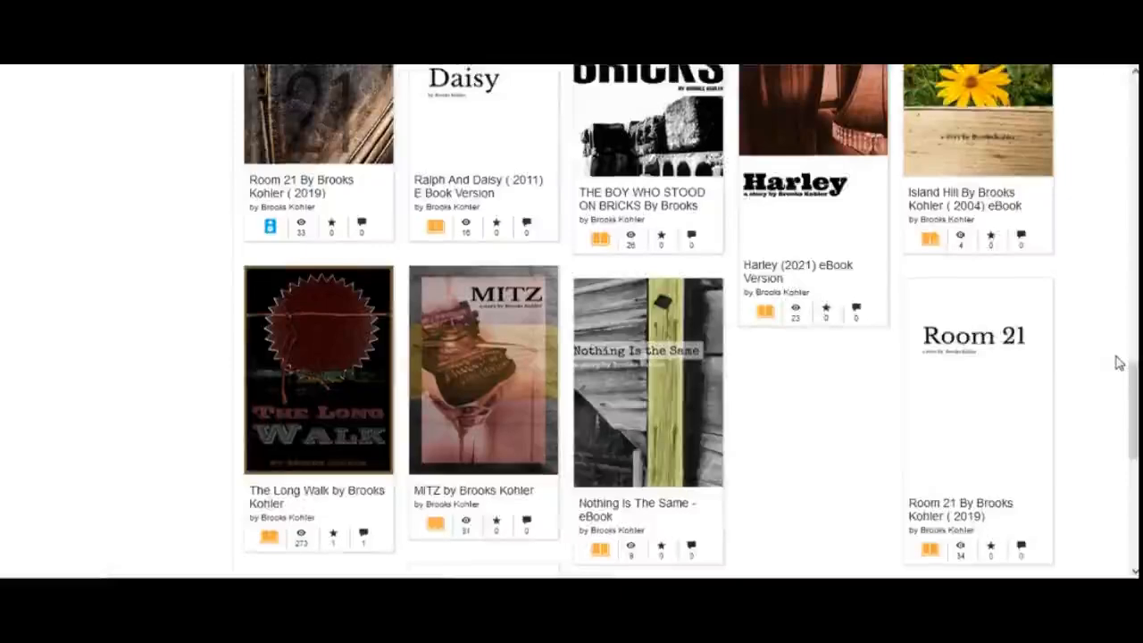
pyautogui.scroll(3, 1118, 362)
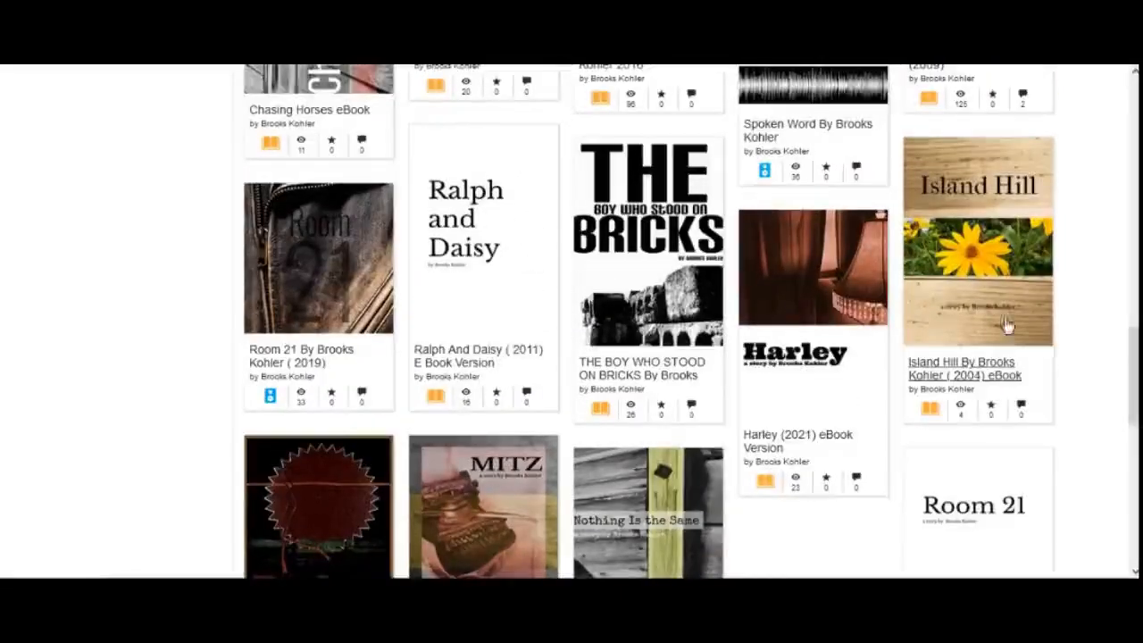
# Open the Harley (2021) eBook Version item from the results grid.
pyautogui.click(841, 300)
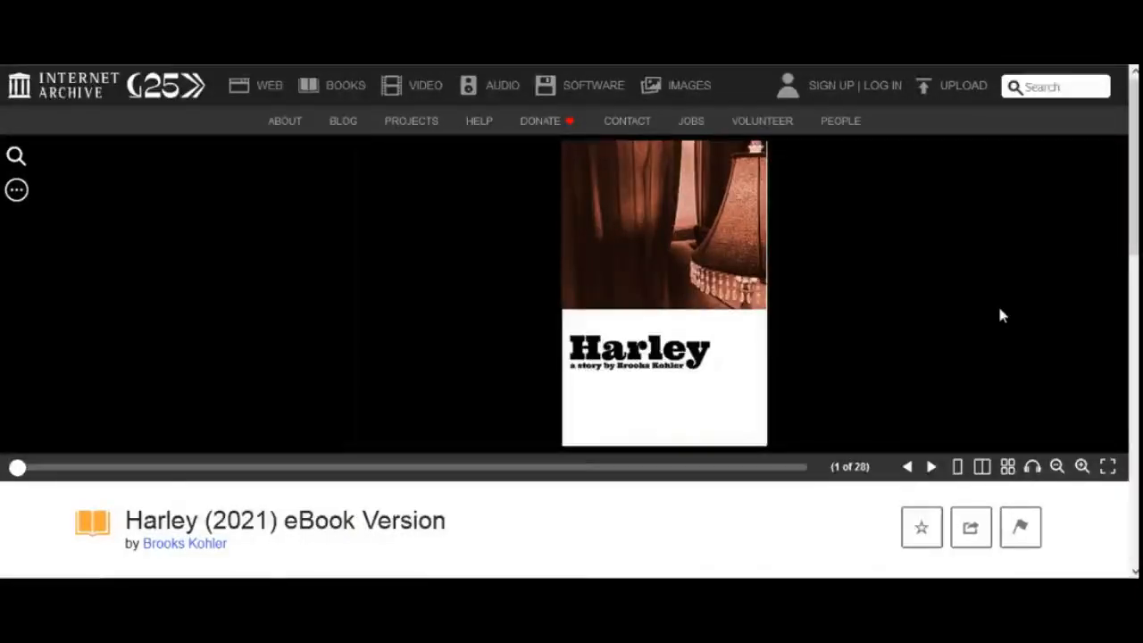
pyautogui.click(931, 467)
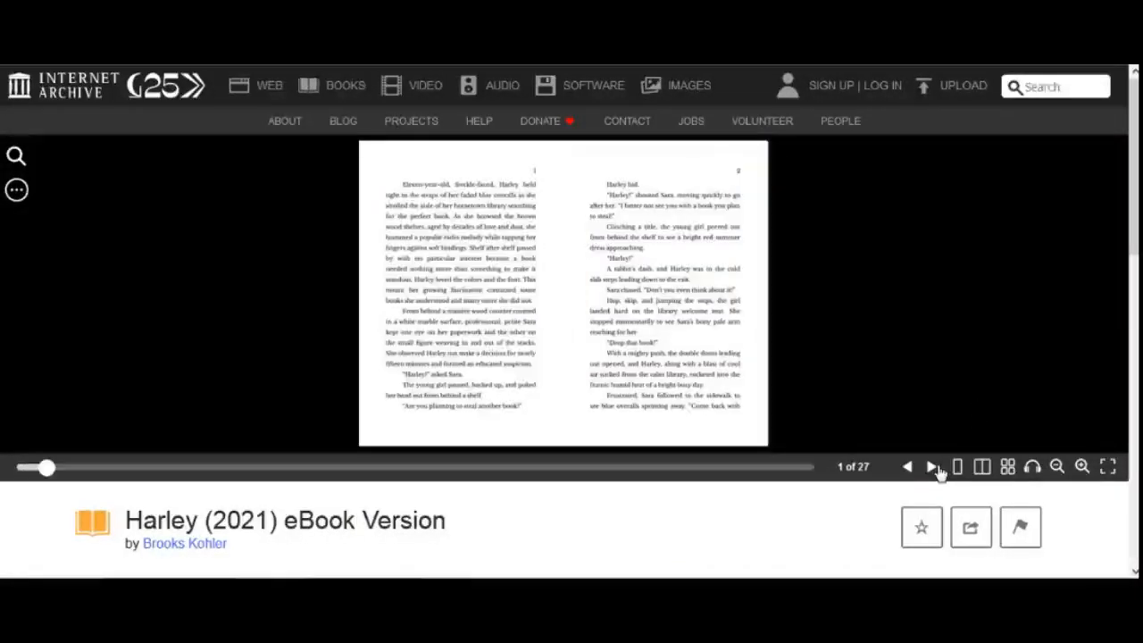
pyautogui.click(931, 467)
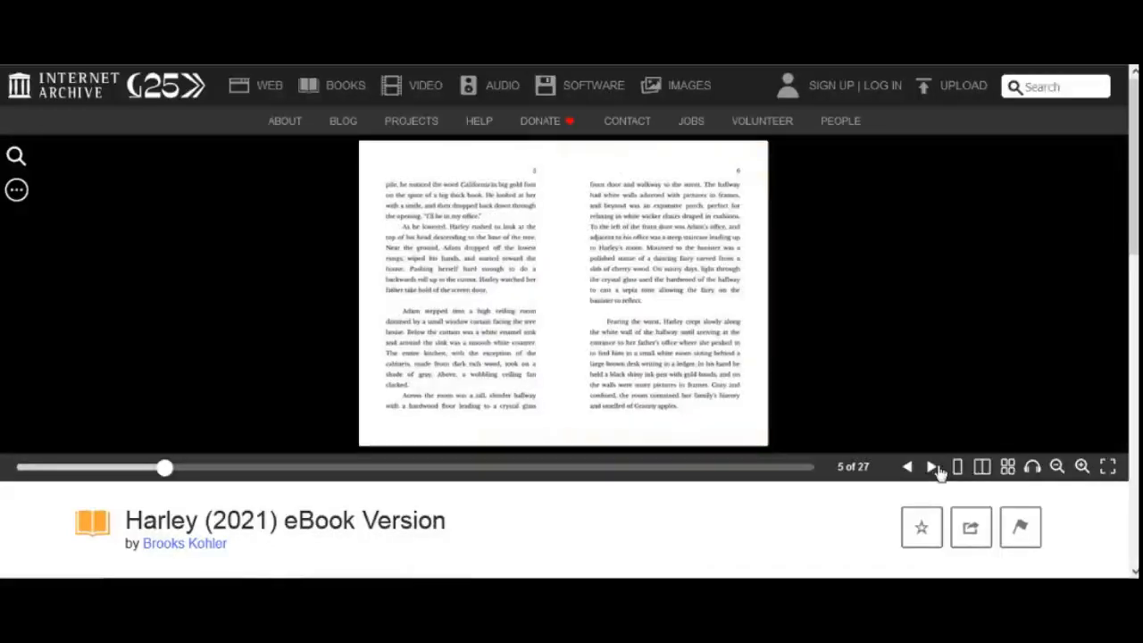
pyautogui.click(909, 467)
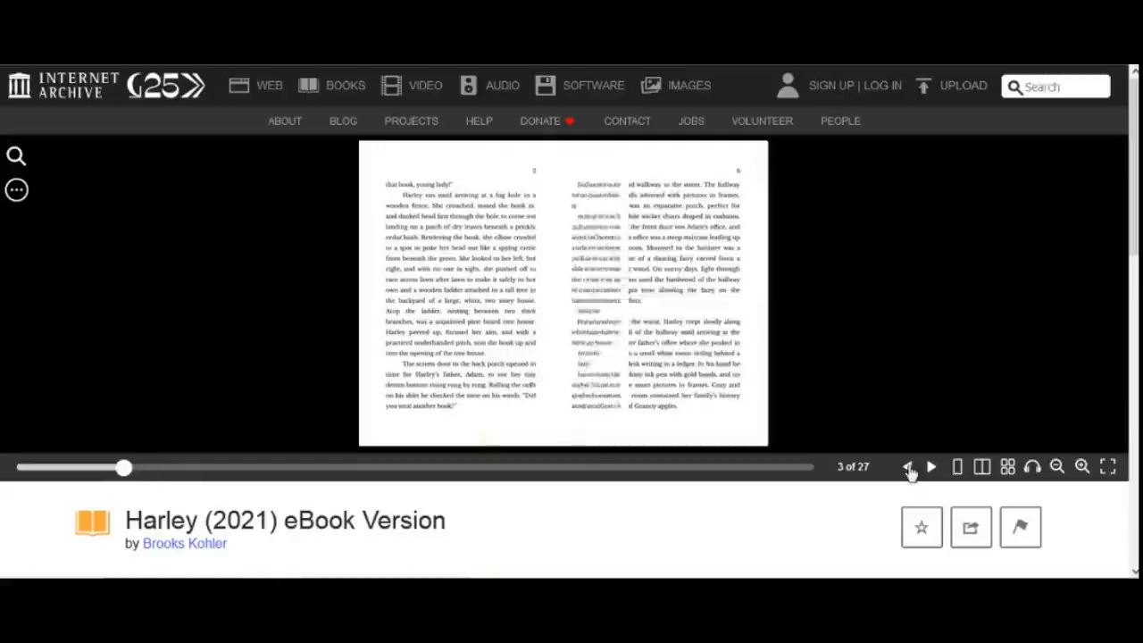
pyautogui.click(910, 467)
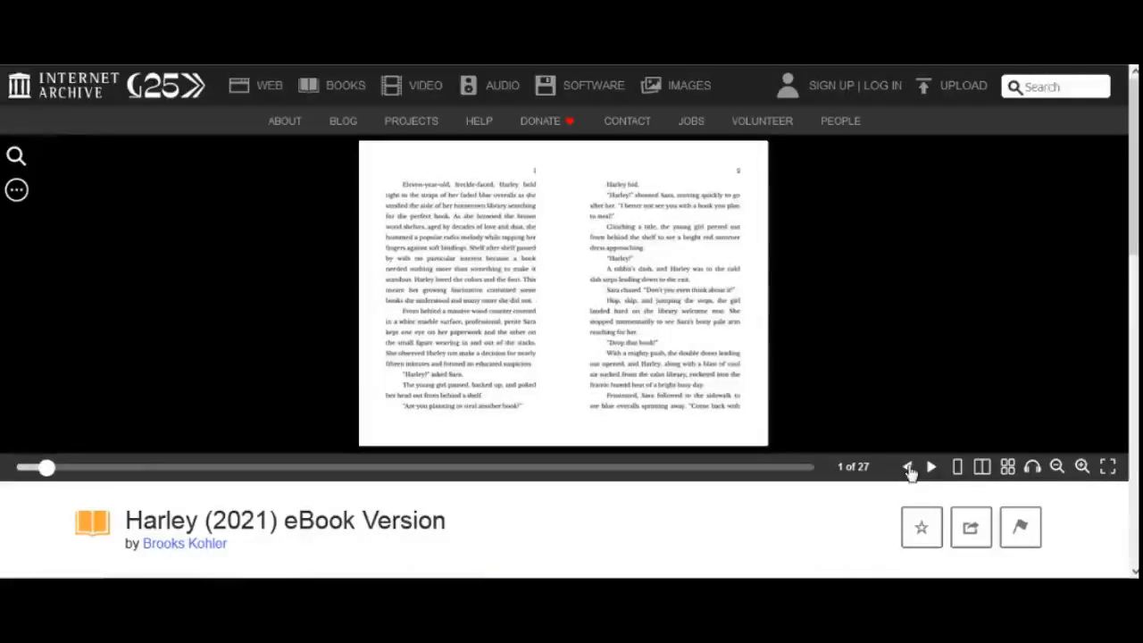
pyautogui.click(909, 467)
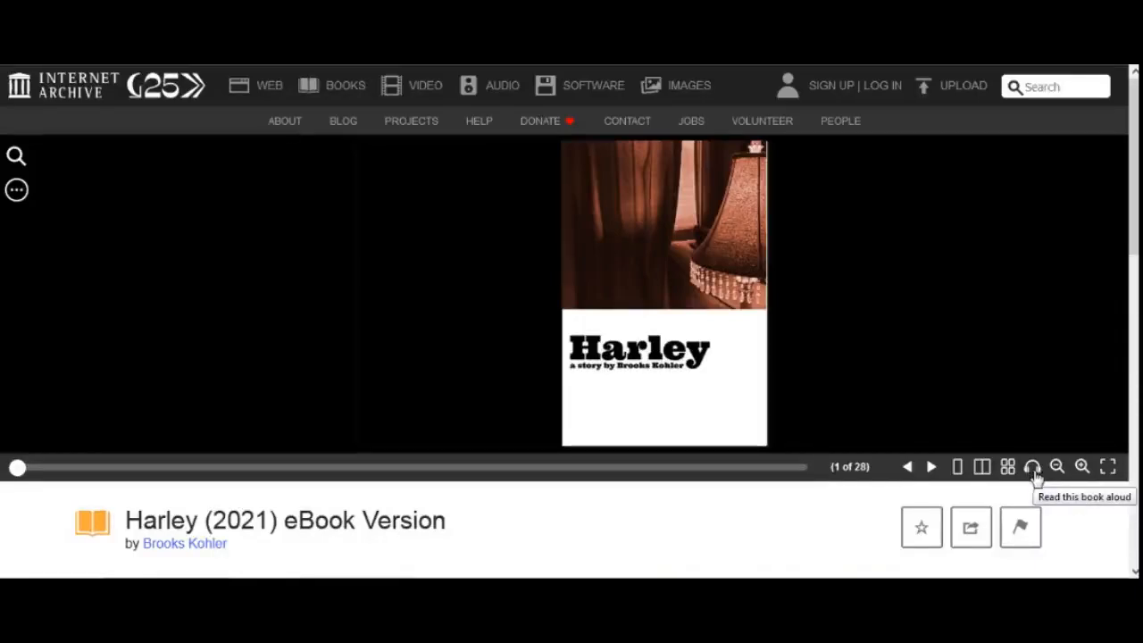
# Make the reader fill the screen, page forward to 3–4, then back to pages 1–2.
pyautogui.click(1113, 470)
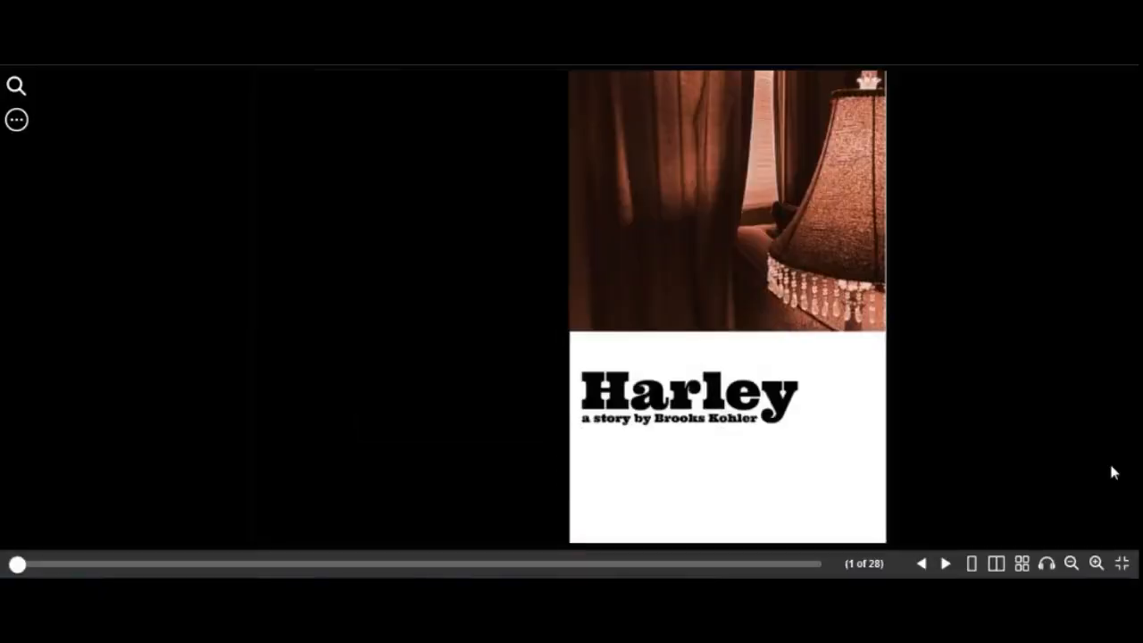
pyautogui.click(948, 564)
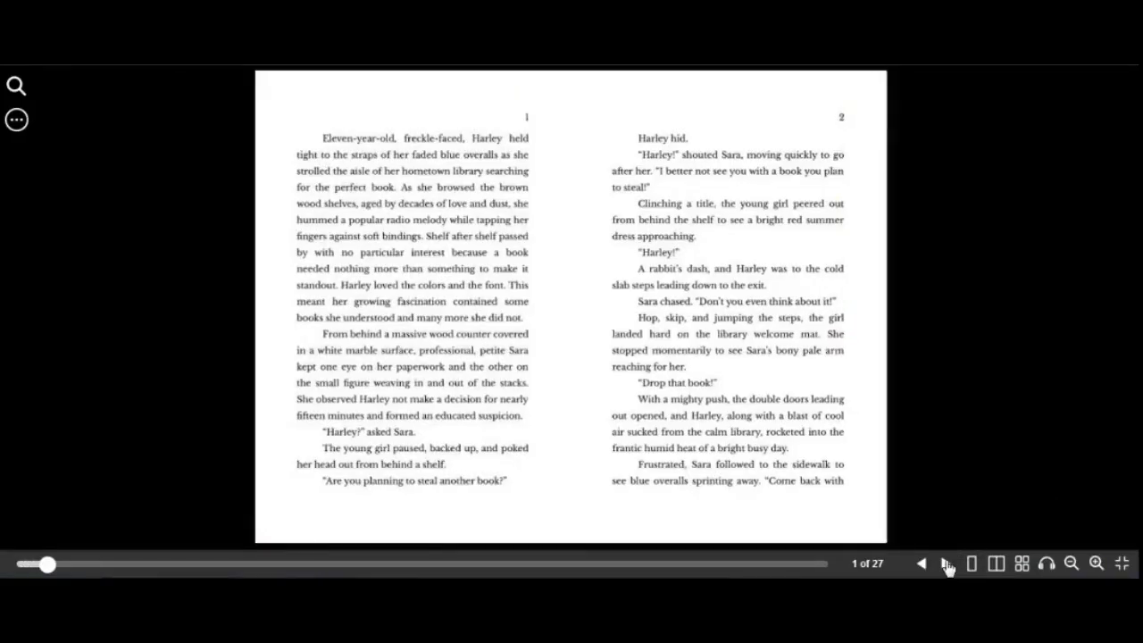
pyautogui.click(948, 563)
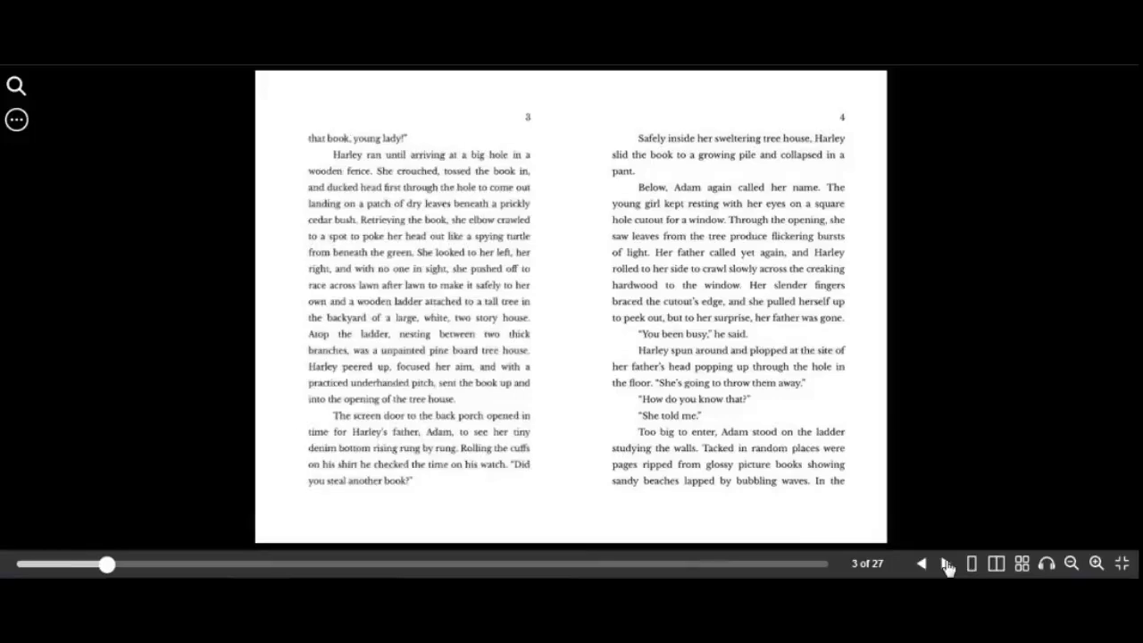
pyautogui.click(922, 563)
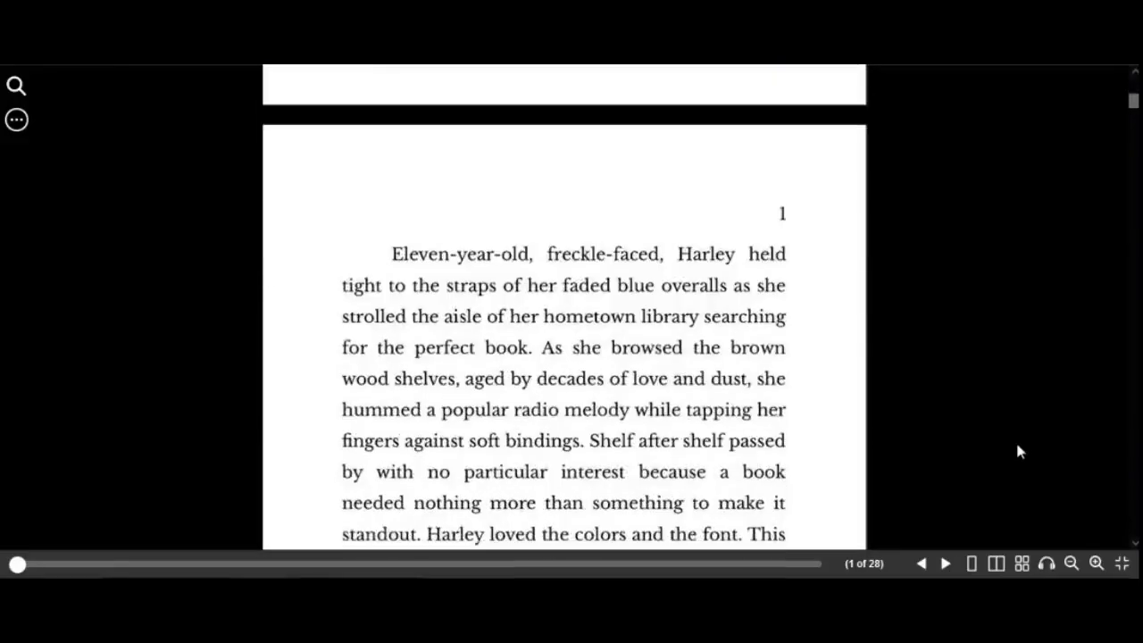
pyautogui.scroll(-4, 1016, 439)
pyautogui.scroll(-1, 1015, 441)
pyautogui.scroll(-4, 1015, 441)
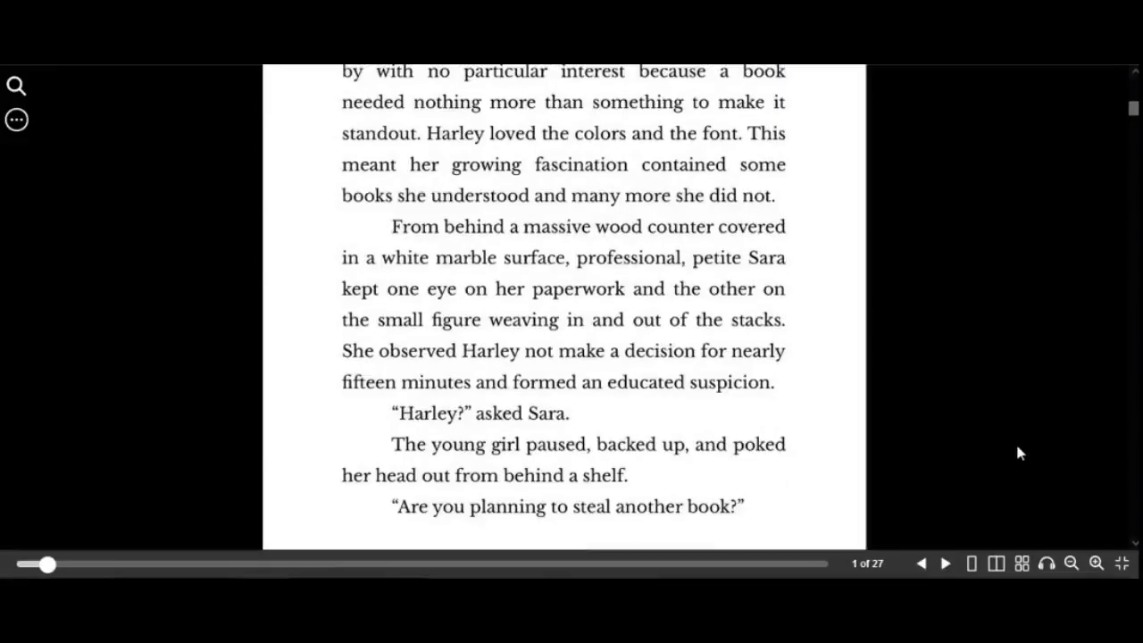
pyautogui.scroll(-1, 1015, 442)
pyautogui.scroll(-3, 1016, 441)
pyautogui.scroll(-3, 1015, 441)
pyautogui.scroll(-1, 1015, 441)
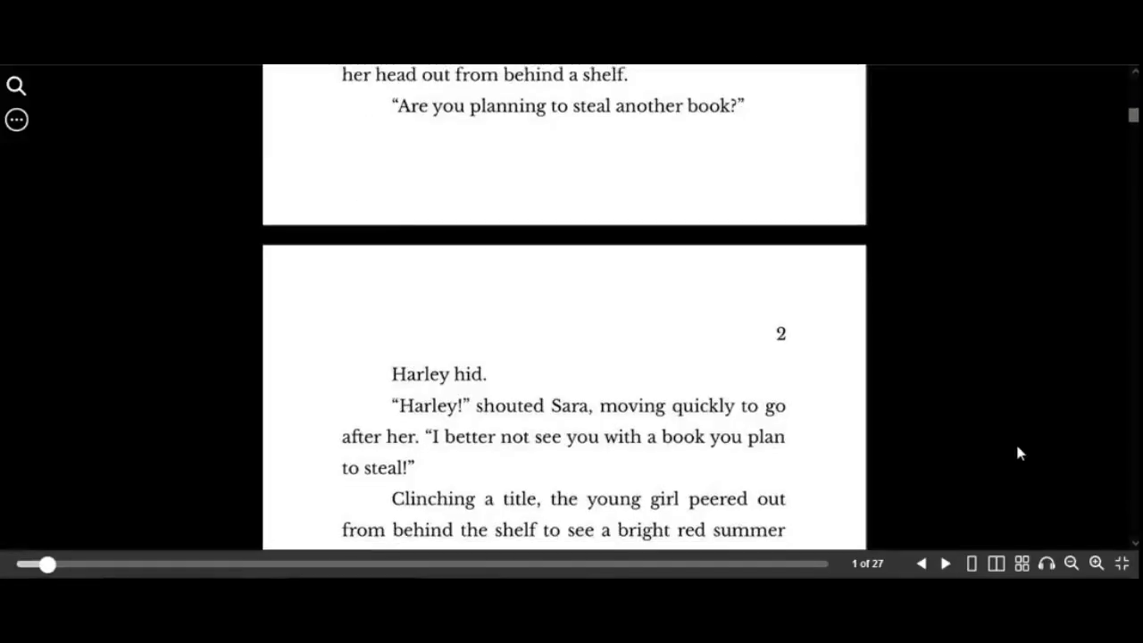
pyautogui.scroll(-4, 1015, 441)
pyautogui.scroll(-3, 1015, 441)
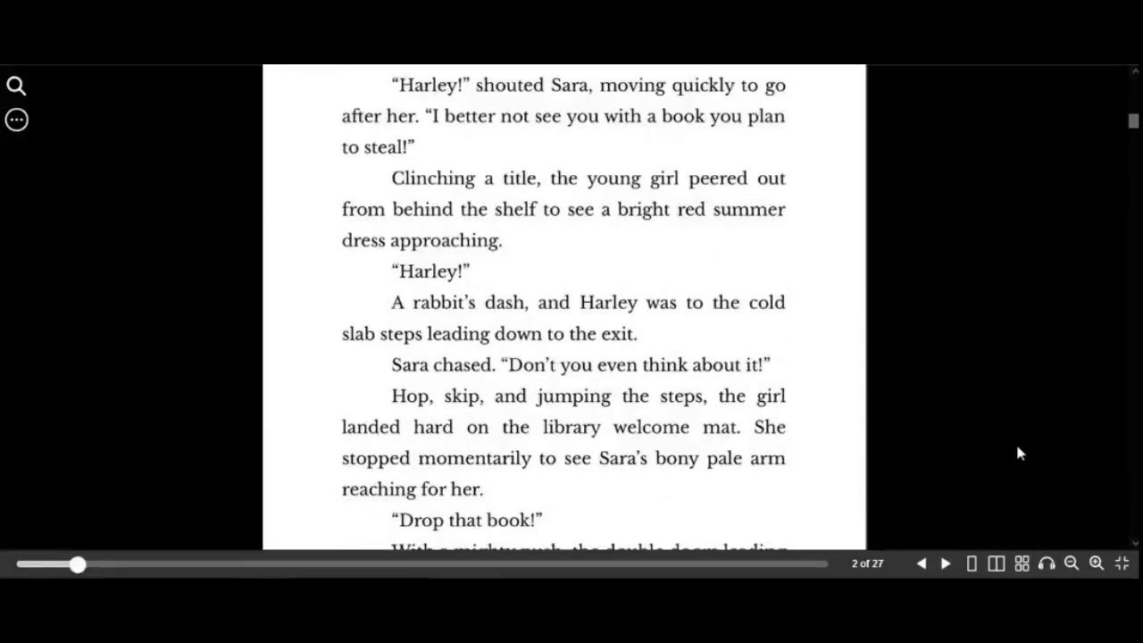
# Switch to a two-page spread and return to the book's cover.
pyautogui.click(998, 564)
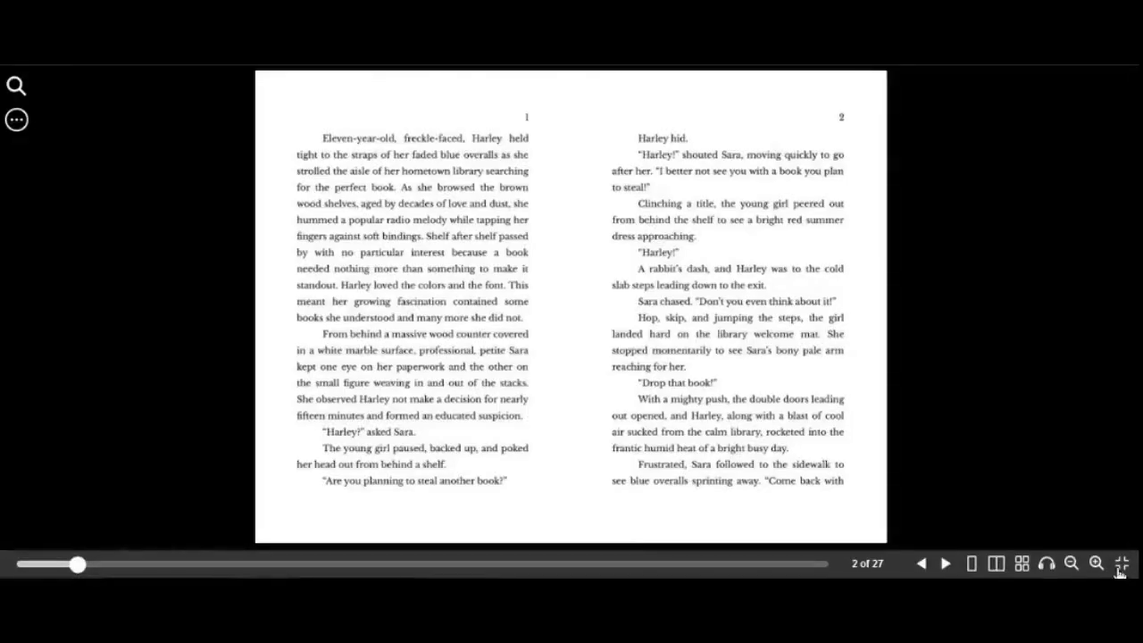
pyautogui.click(922, 564)
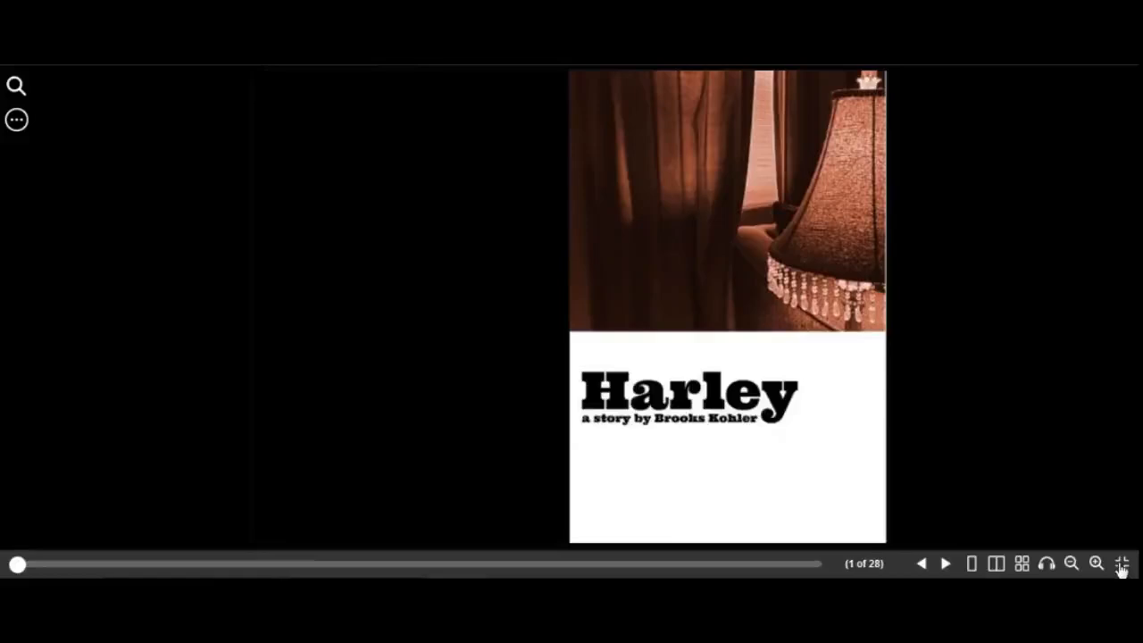
# Leave full-screen reading back to the Harley item page.
pyautogui.click(1122, 564)
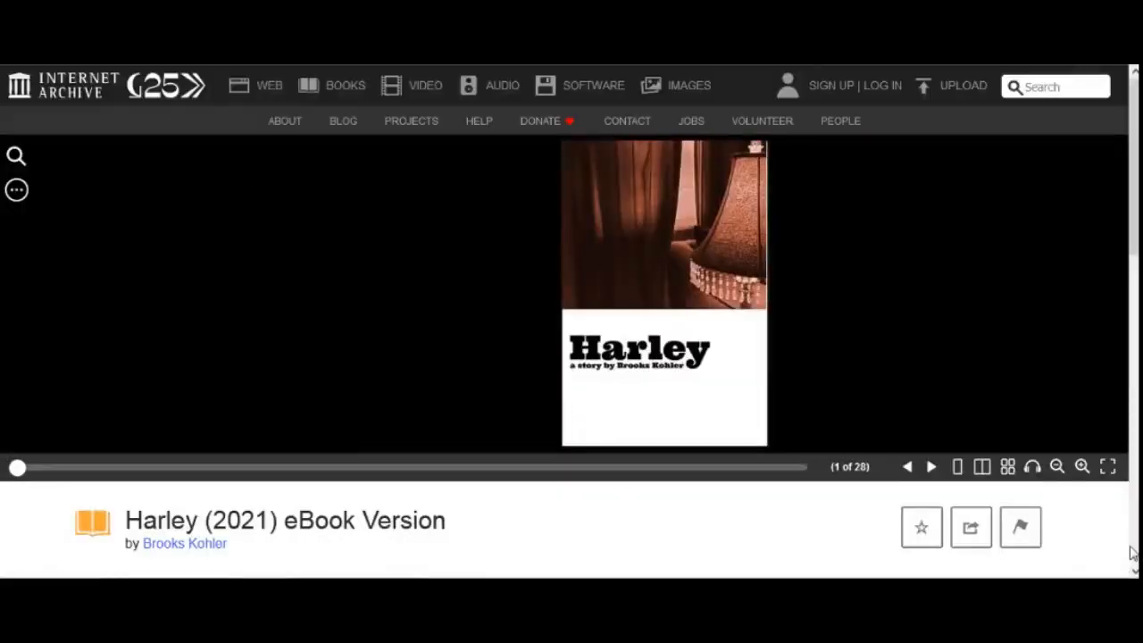
pyautogui.moveTo(1134, 231); pyautogui.dragTo(1134, 420)
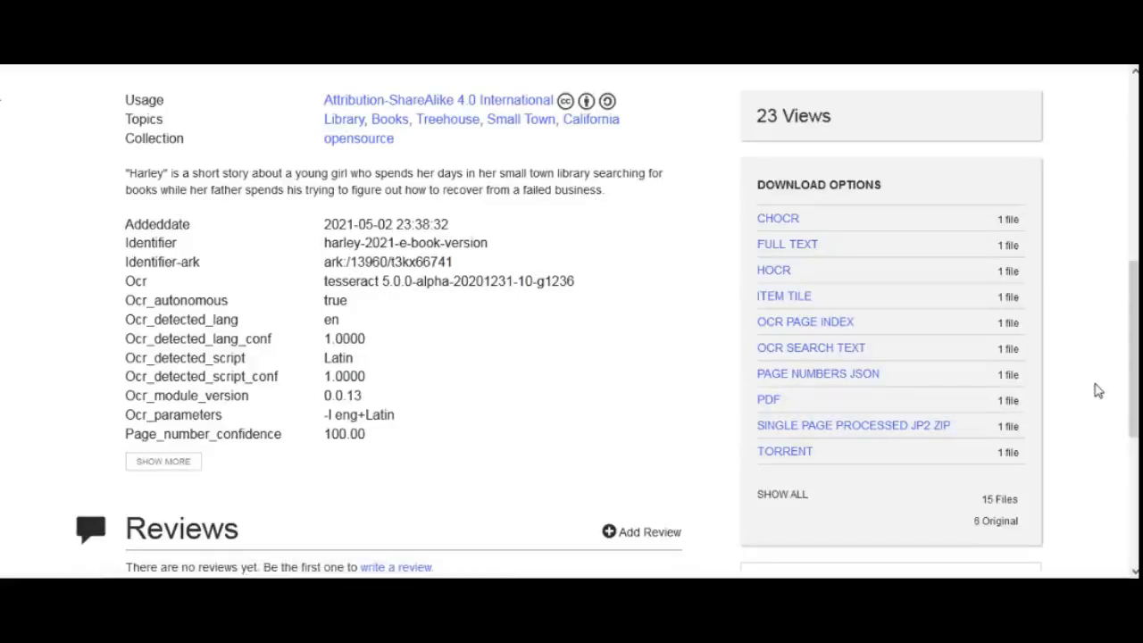
pyautogui.moveTo(787, 245)
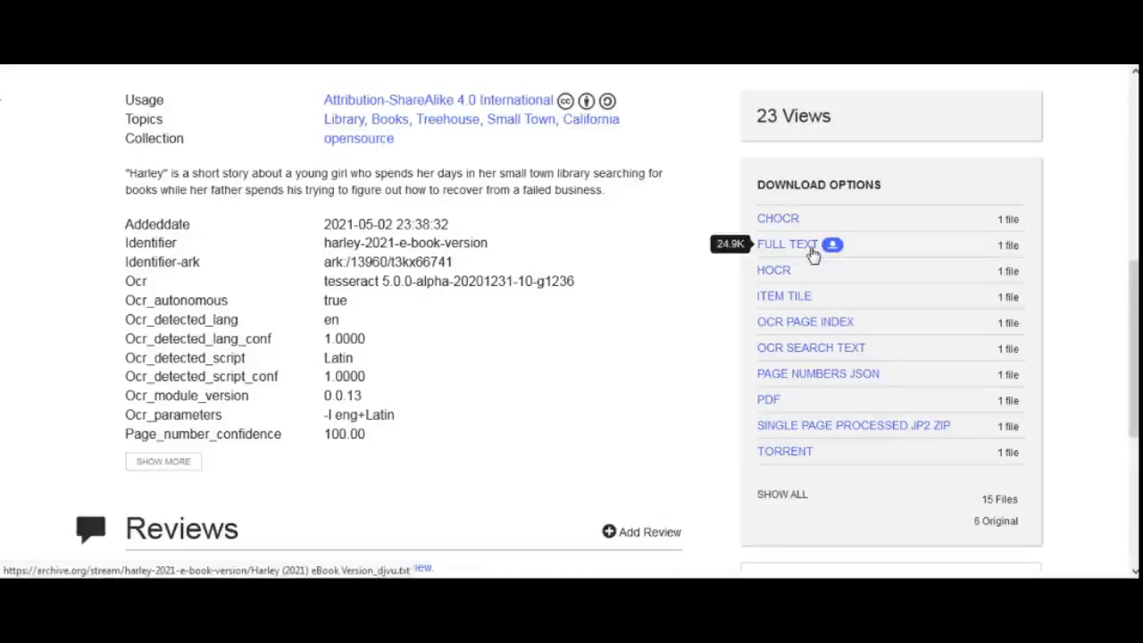
# Open the book's plain full text from Download Options.
pyautogui.click(787, 244)
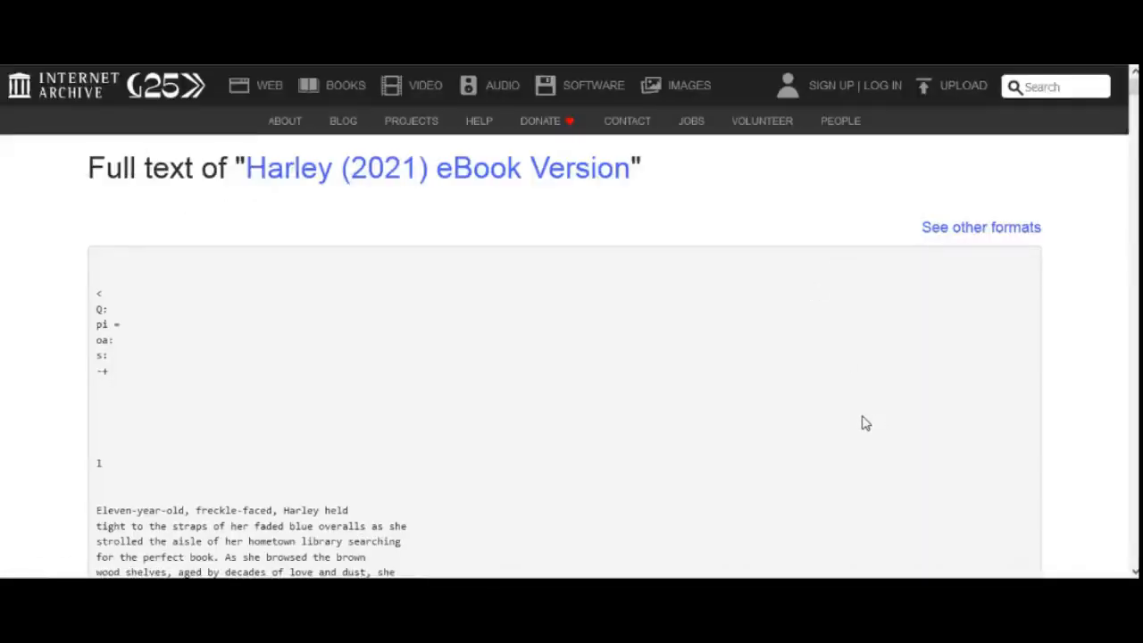
pyautogui.scroll(-2, 864, 423)
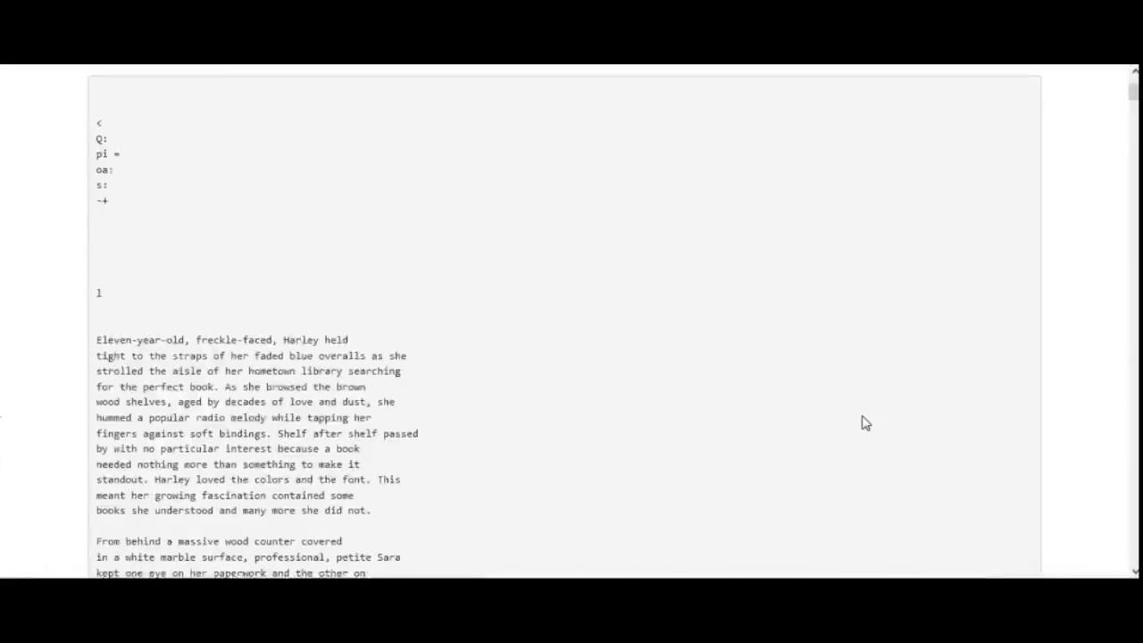
pyautogui.scroll(-2, 865, 423)
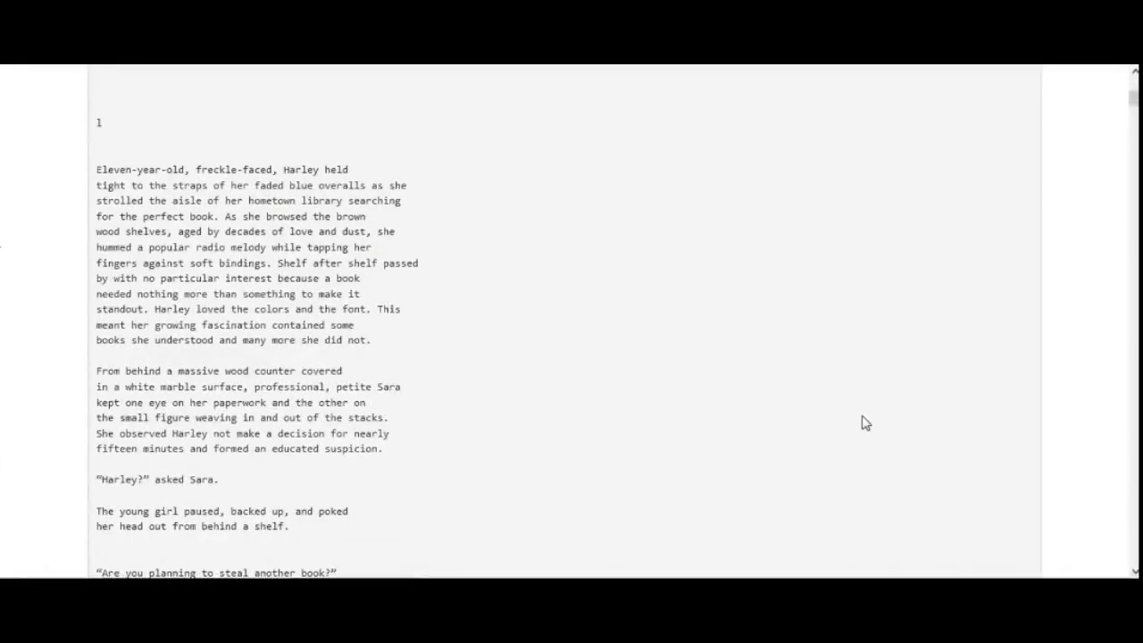
pyautogui.scroll(-3, 864, 423)
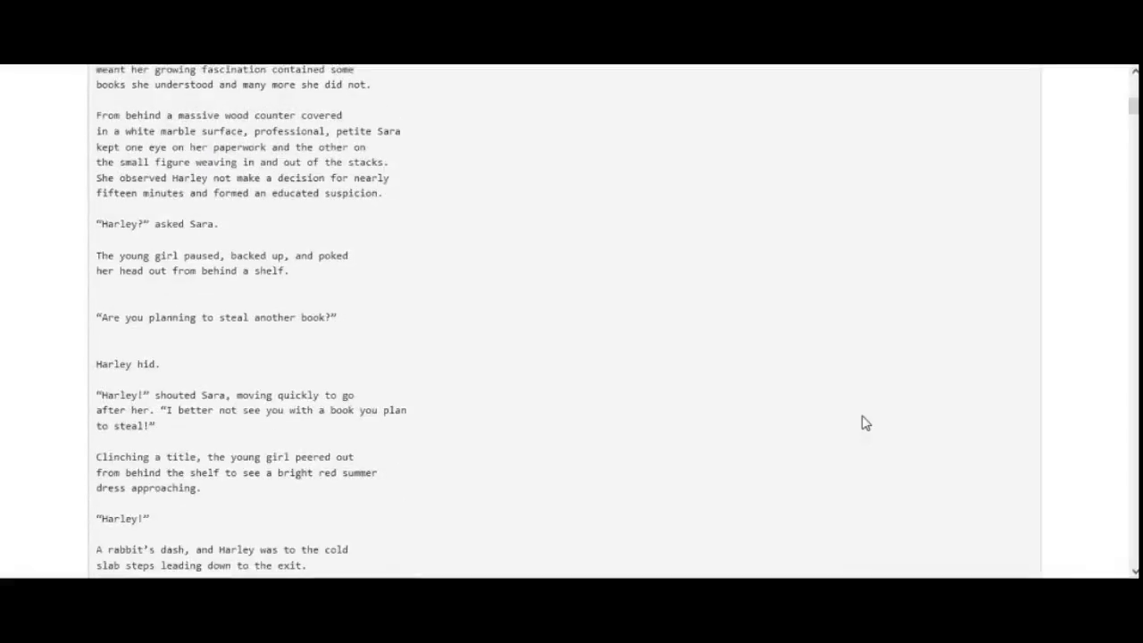
pyautogui.scroll(-2, 864, 423)
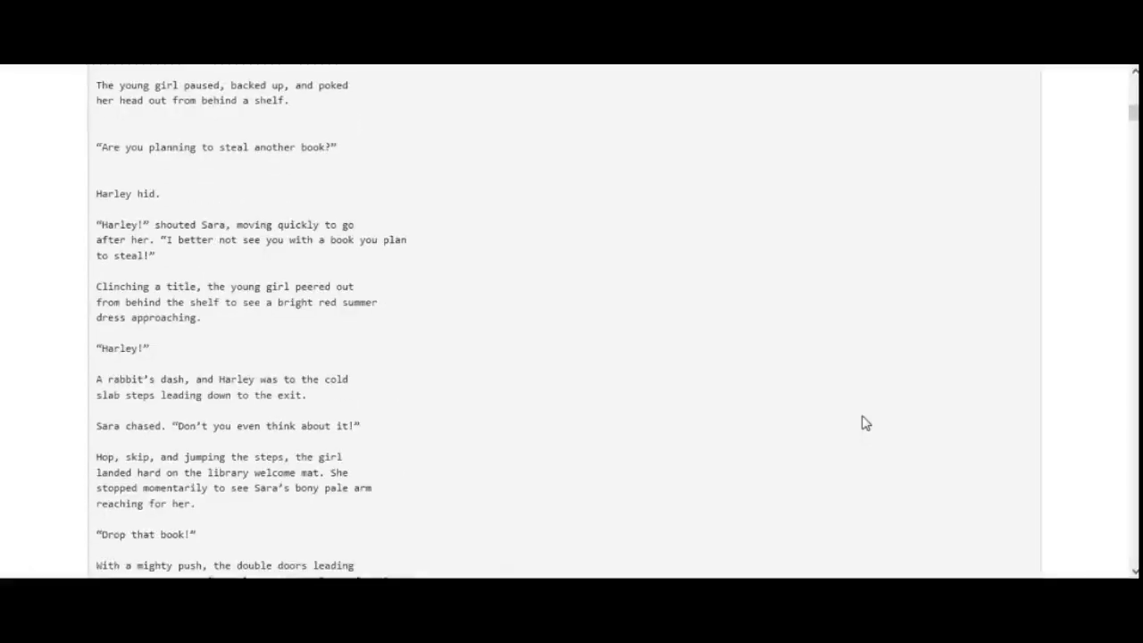
pyautogui.scroll(-3, 864, 423)
pyautogui.scroll(-1, 864, 423)
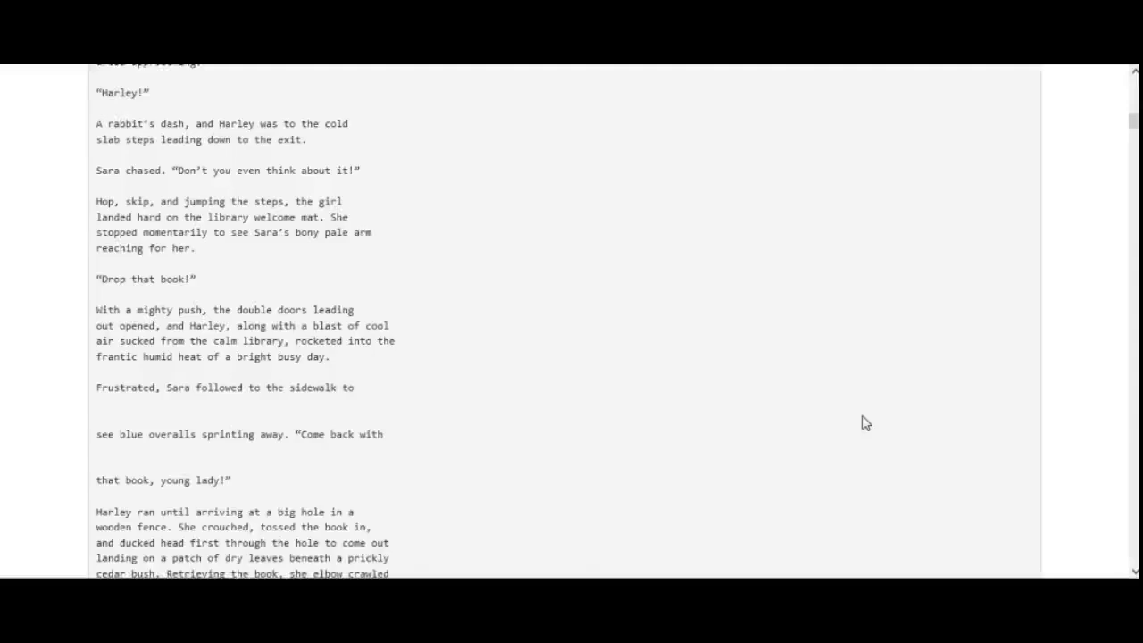
pyautogui.scroll(-1, 864, 424)
pyautogui.scroll(-2, 865, 423)
pyautogui.scroll(-2, 864, 423)
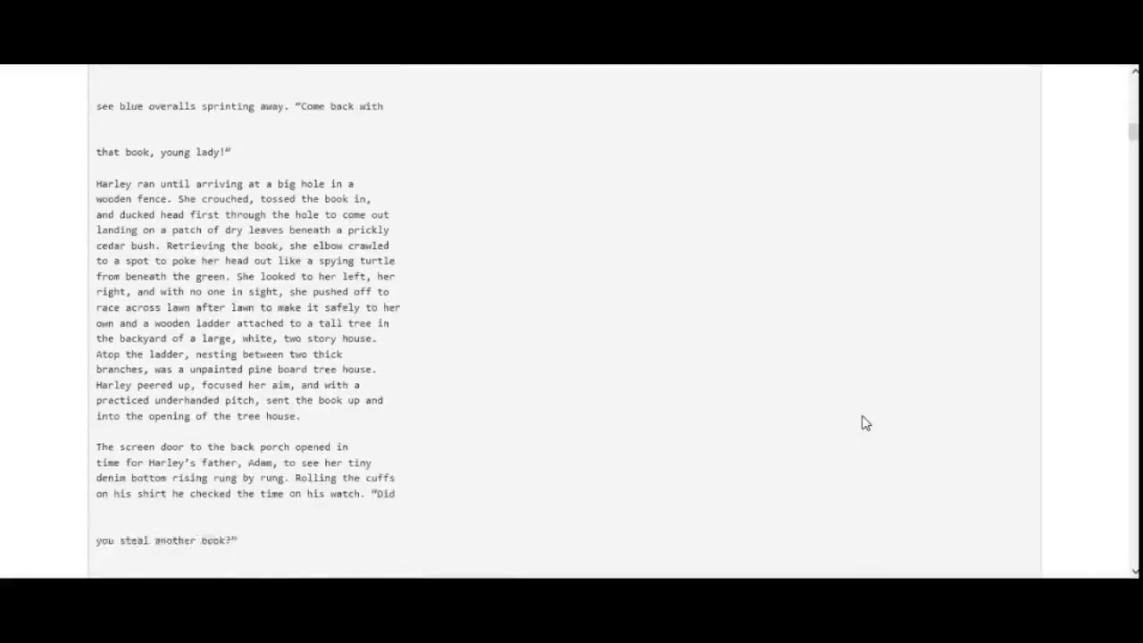
pyautogui.scroll(-1, 864, 423)
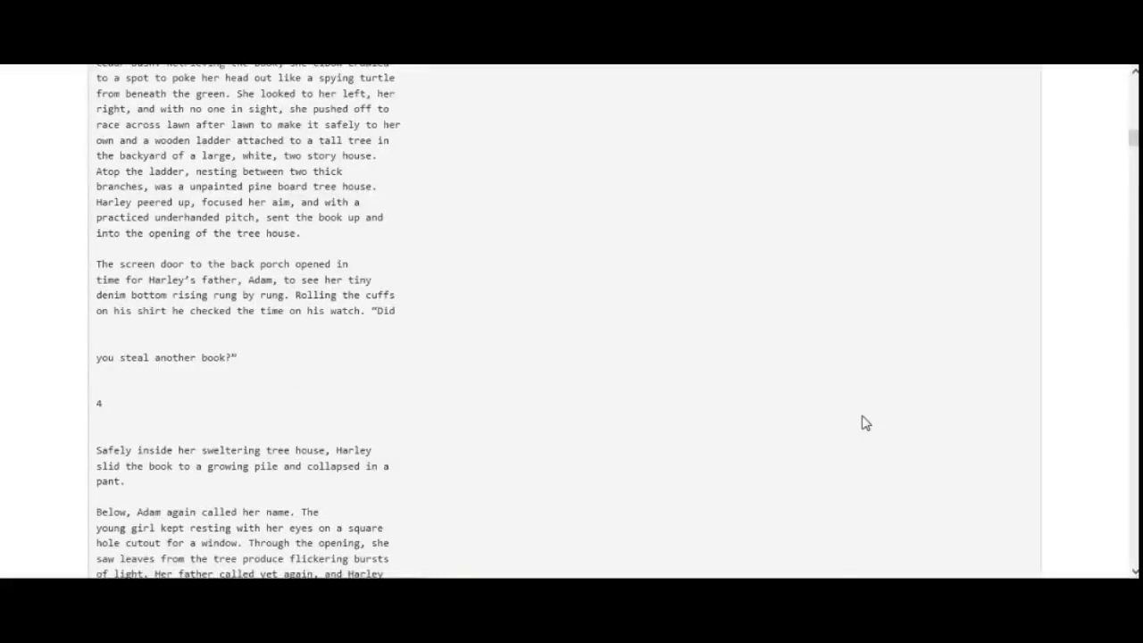
pyautogui.scroll(-1, 864, 424)
pyautogui.scroll(-1, 864, 423)
pyautogui.scroll(3, 865, 423)
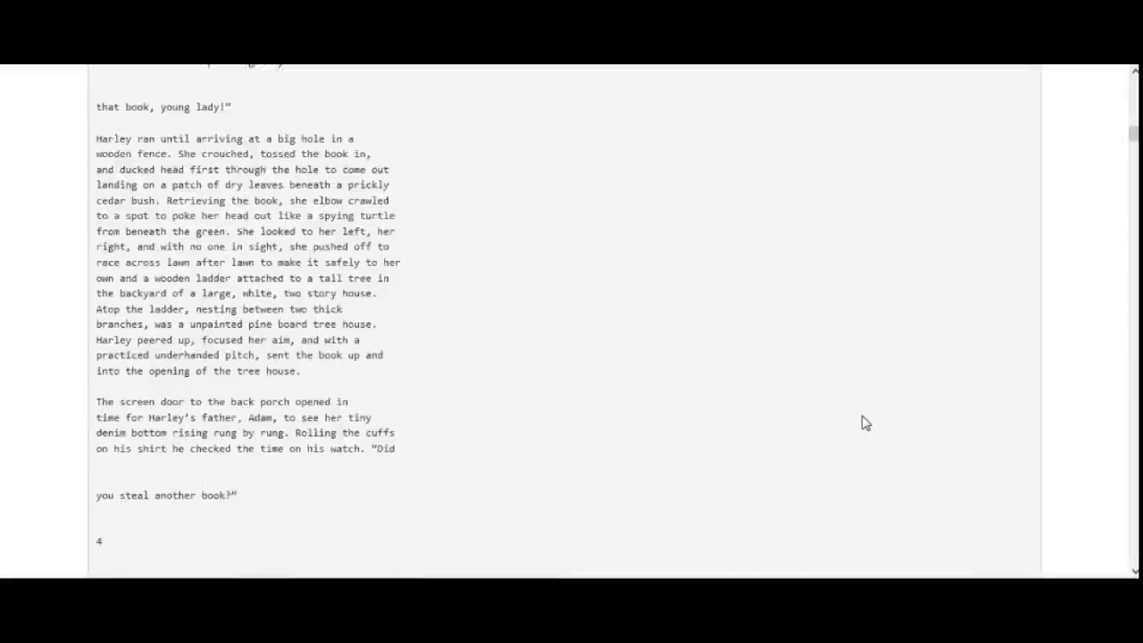
pyautogui.scroll(1, 864, 423)
pyautogui.scroll(3, 864, 423)
pyautogui.scroll(1, 864, 424)
pyautogui.scroll(2, 865, 424)
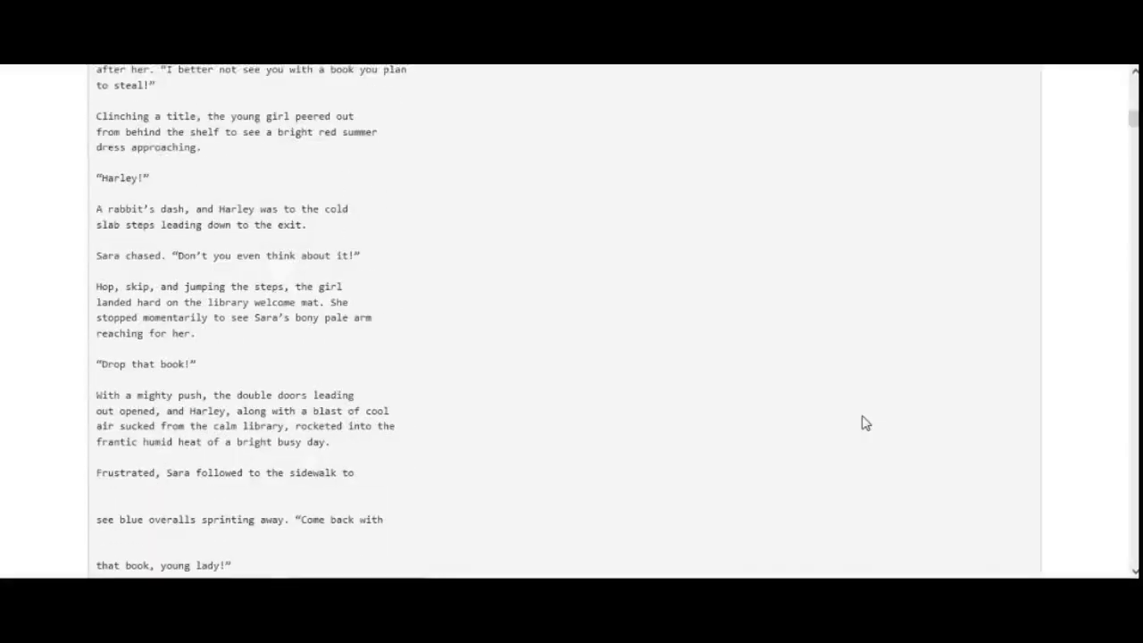
pyautogui.scroll(2, 865, 423)
pyautogui.scroll(1, 864, 423)
pyautogui.scroll(1, 864, 423)
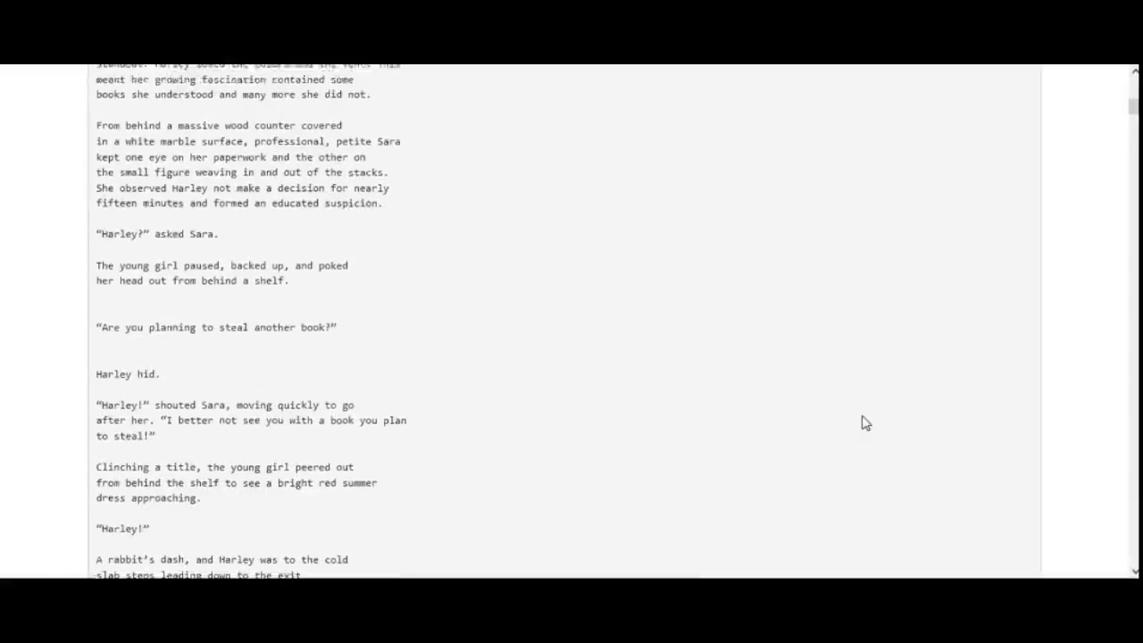
pyautogui.scroll(2, 864, 423)
pyautogui.scroll(2, 864, 423)
pyautogui.scroll(1, 865, 423)
pyautogui.scroll(2, 864, 424)
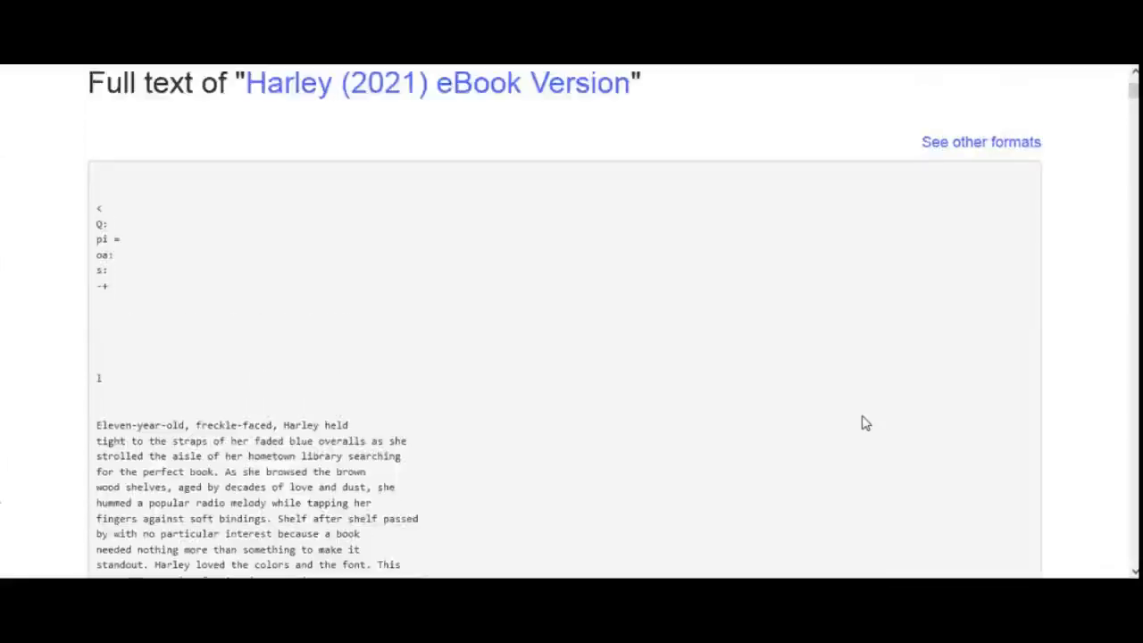
pyautogui.scroll(1, 864, 423)
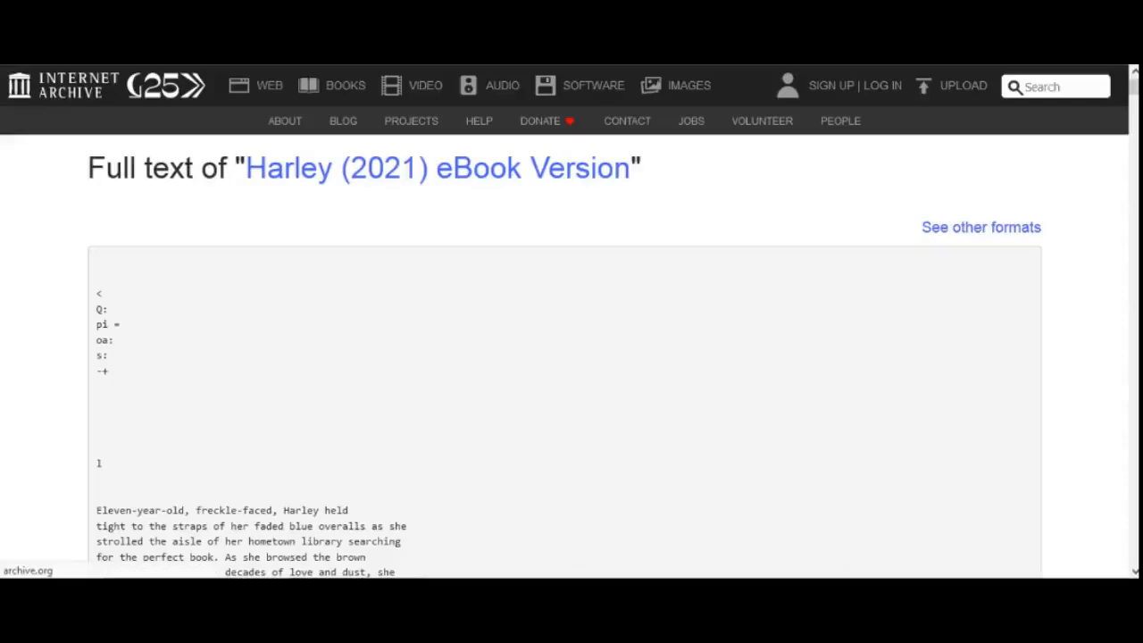
# Go back to the Harley item page and list all works by author Brooks Kohler.
pyautogui.hotkey('alt', 'Left')
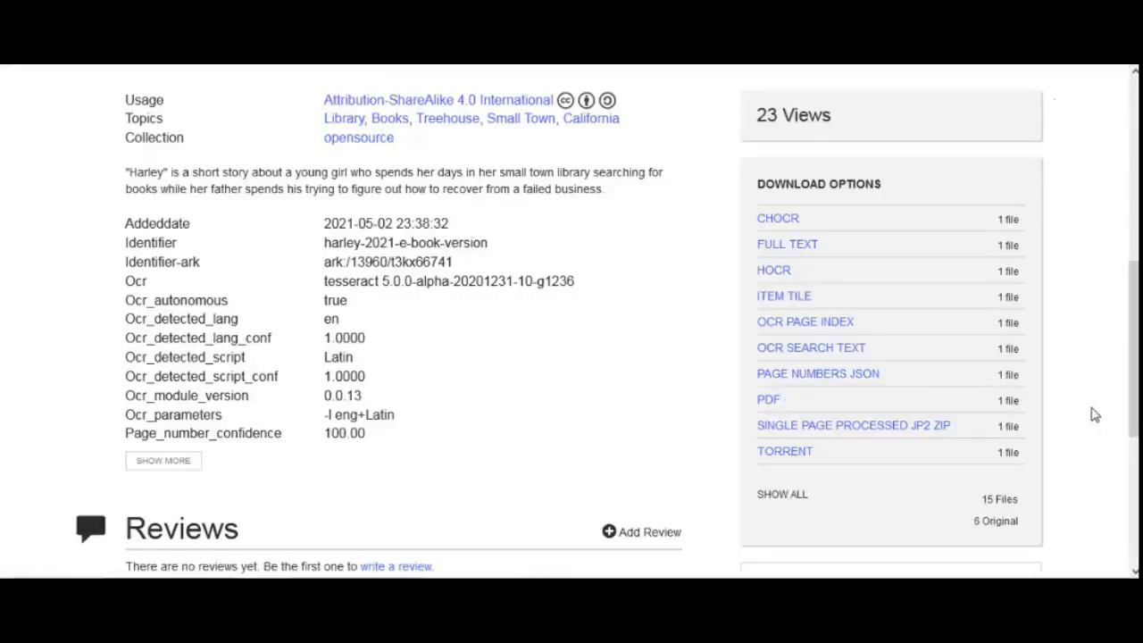
pyautogui.scroll(8, 1094, 413)
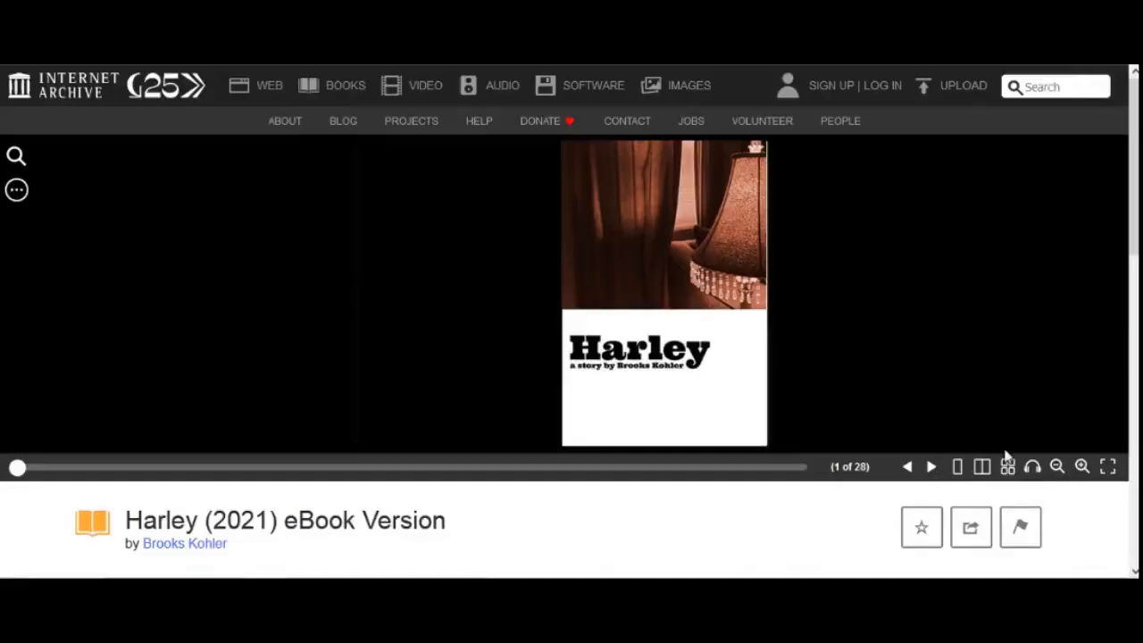
pyautogui.click(186, 543)
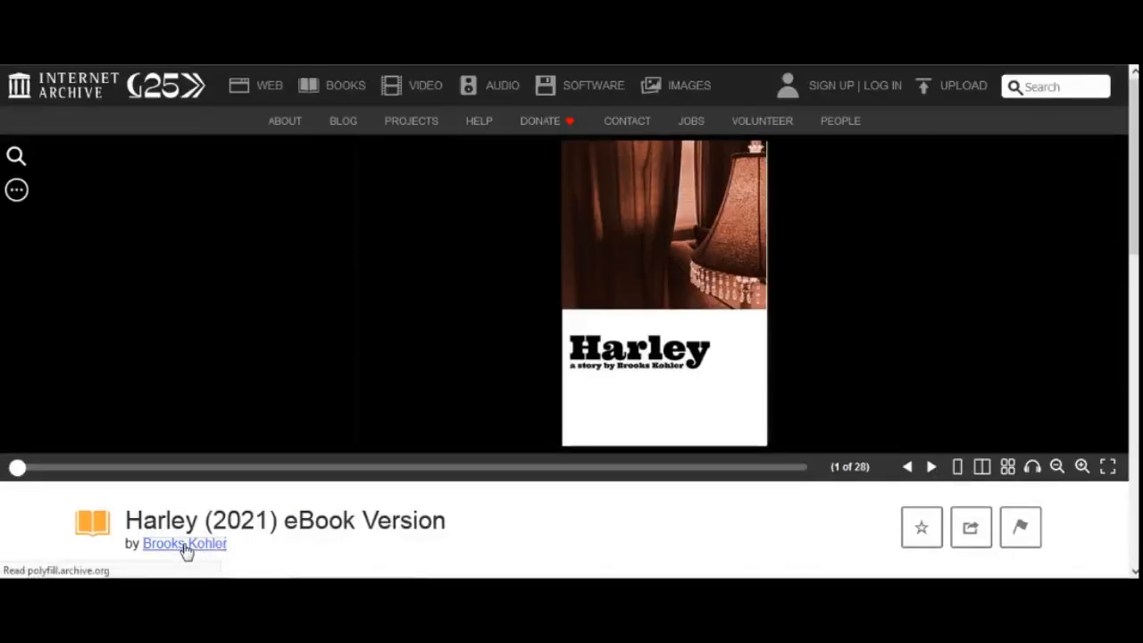